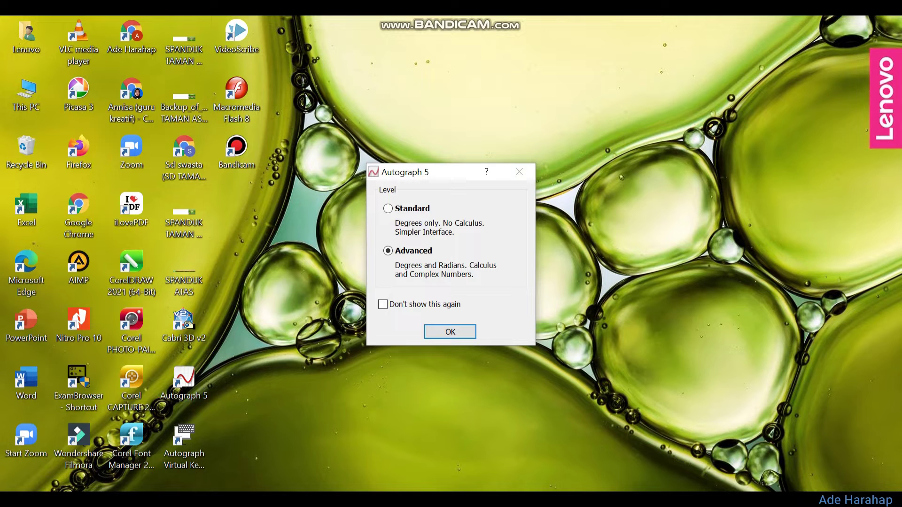
# Start Autograph 5 at the Advanced level and open a 2D graph page
pyautogui.click(388, 251)
pyautogui.click(450, 332)
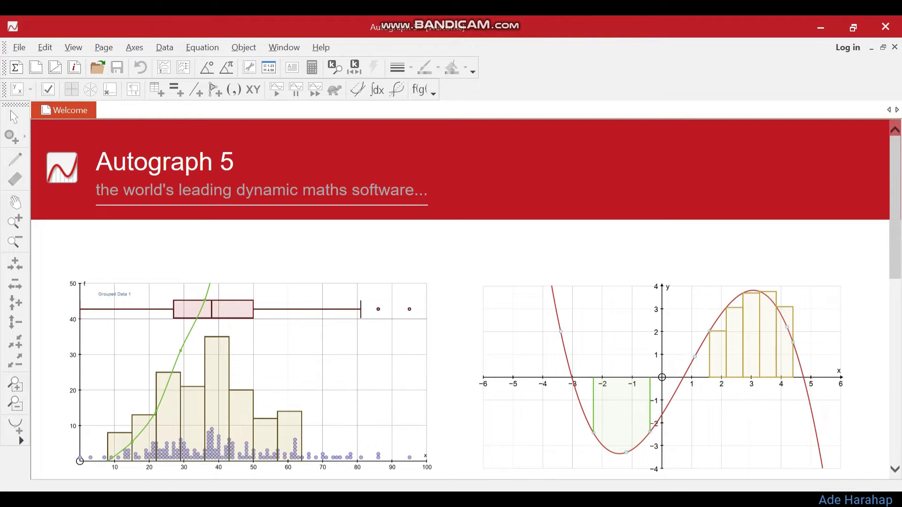
pyautogui.scroll(-3, 460, 300)
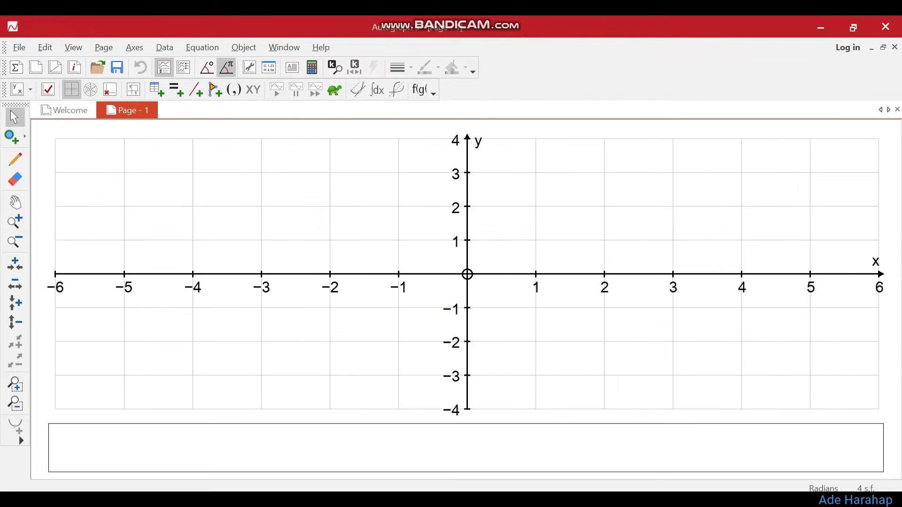
pyautogui.click(19, 48)
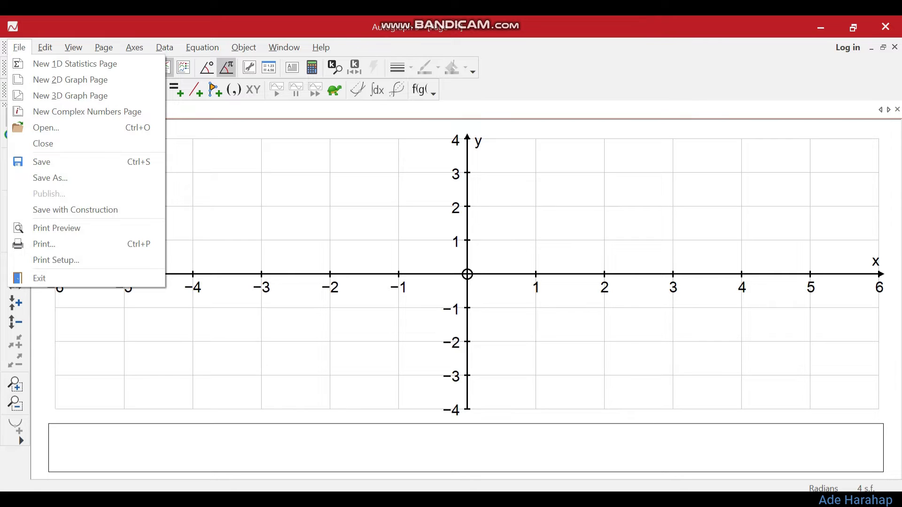
pyautogui.press('Escape')
pyautogui.hotkey('alt', 'e')
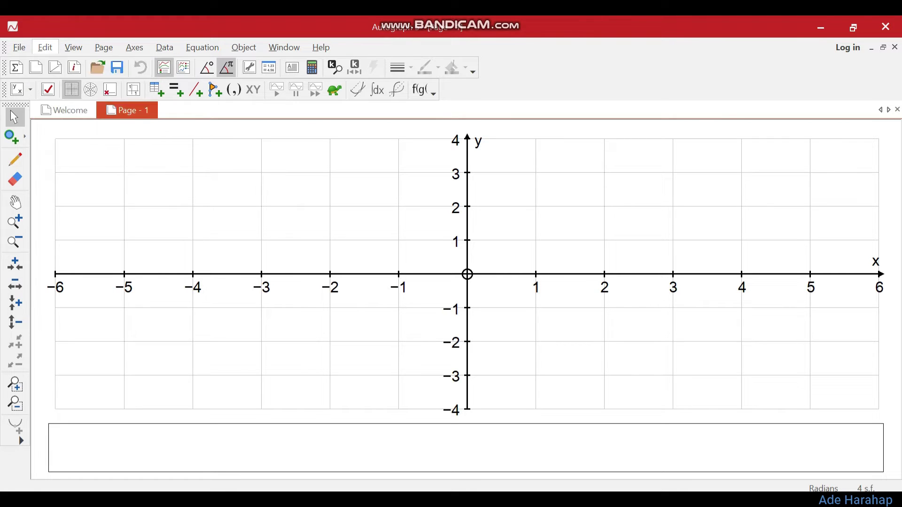
pyautogui.press('Right')
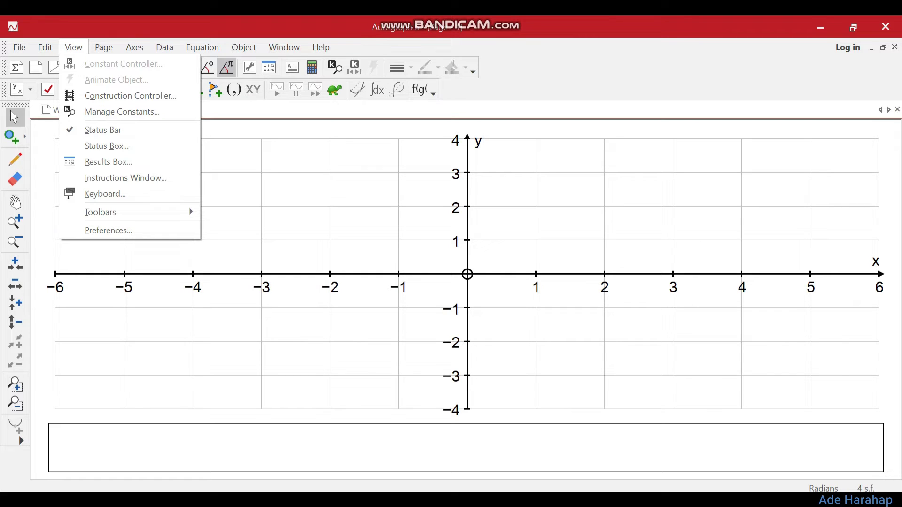
pyautogui.press('Right')
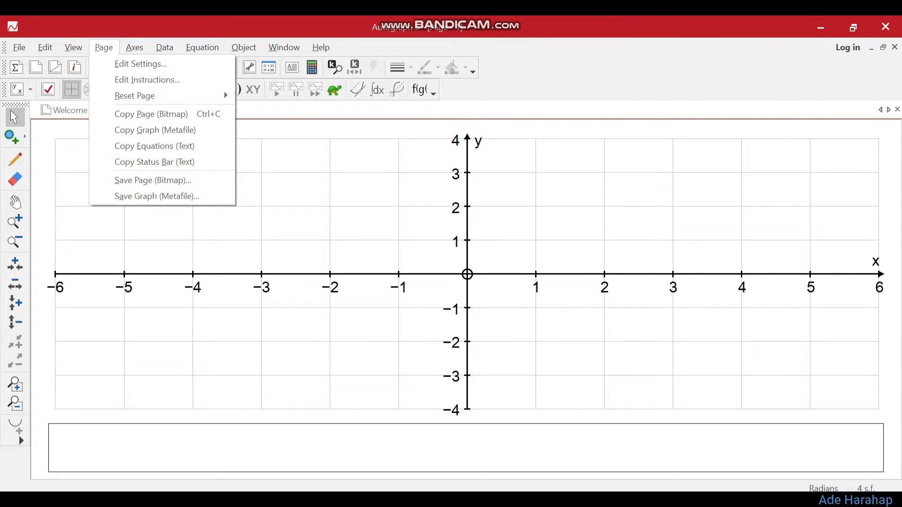
pyautogui.press('Right')
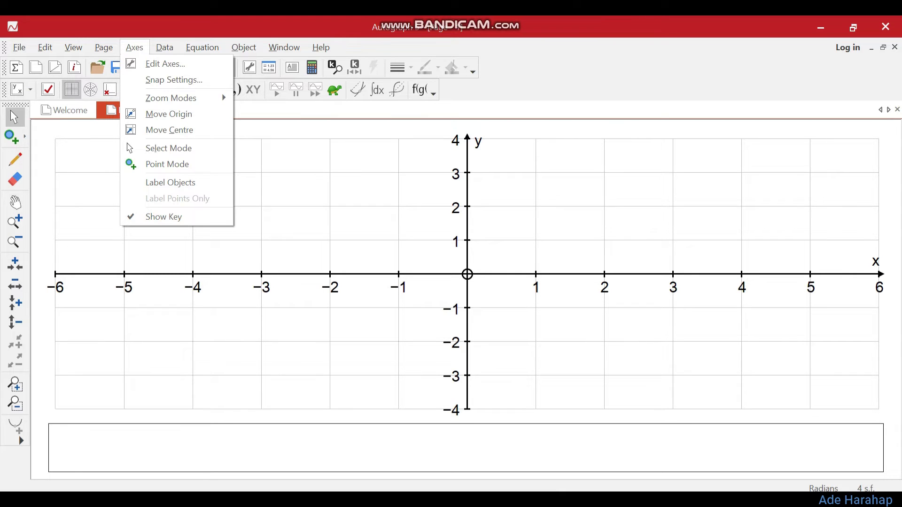
pyautogui.moveTo(164, 47)
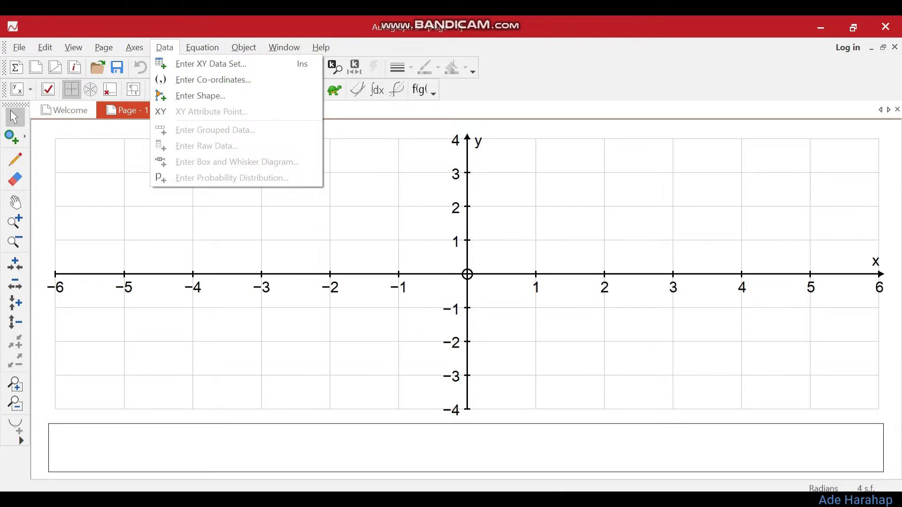
pyautogui.press('Right')
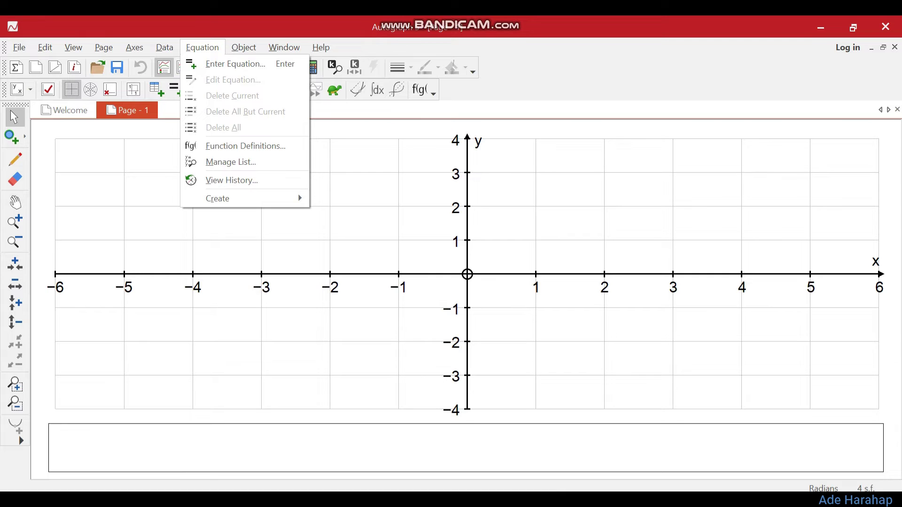
pyautogui.press('Escape')
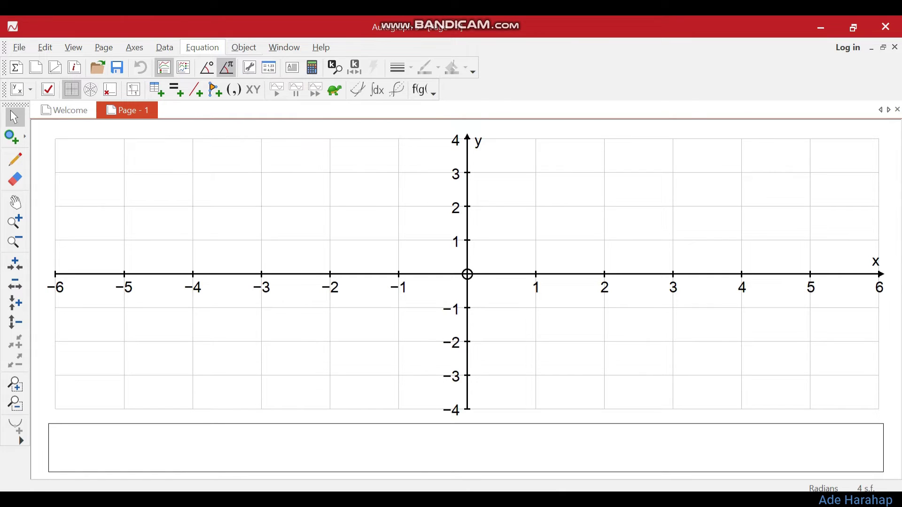
pyautogui.press('Right')
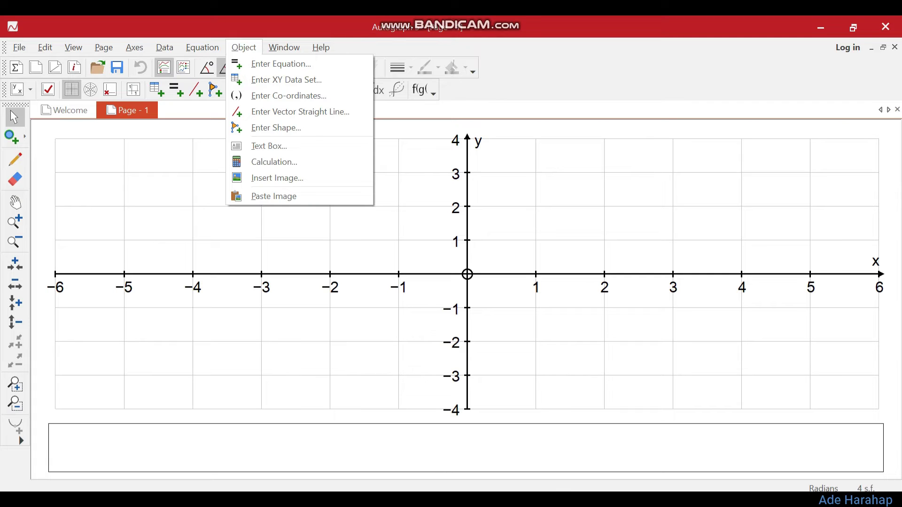
pyautogui.press('Right')
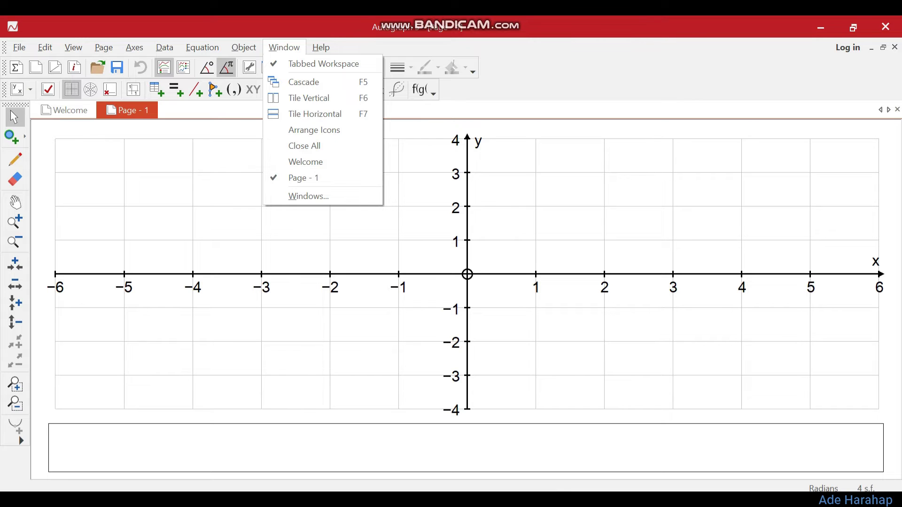
pyautogui.press('Right')
pyautogui.press('Right')
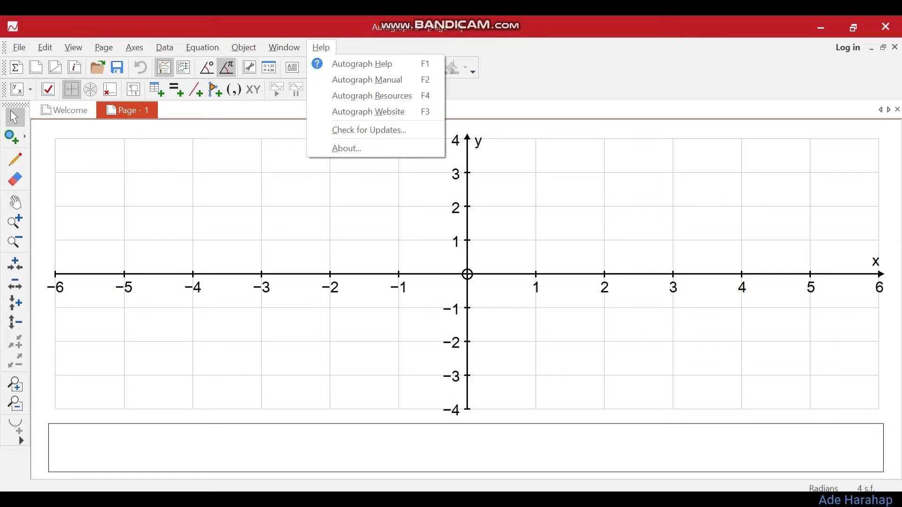
pyautogui.press('Down')
pyautogui.press('Down')
pyautogui.press('Escape')
pyautogui.press('Escape')
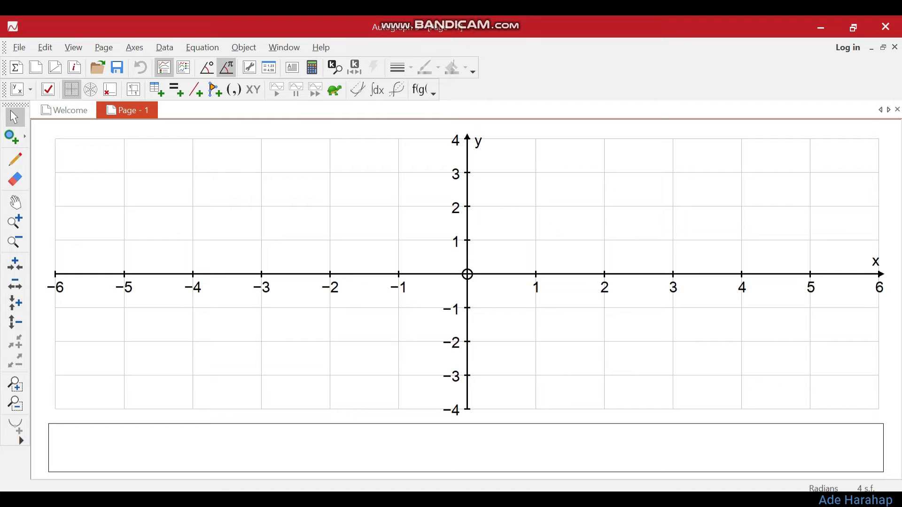
# Add an equation named f(x) to the graph page, defined as y=2x²+3x+4
pyautogui.click(15, 404)
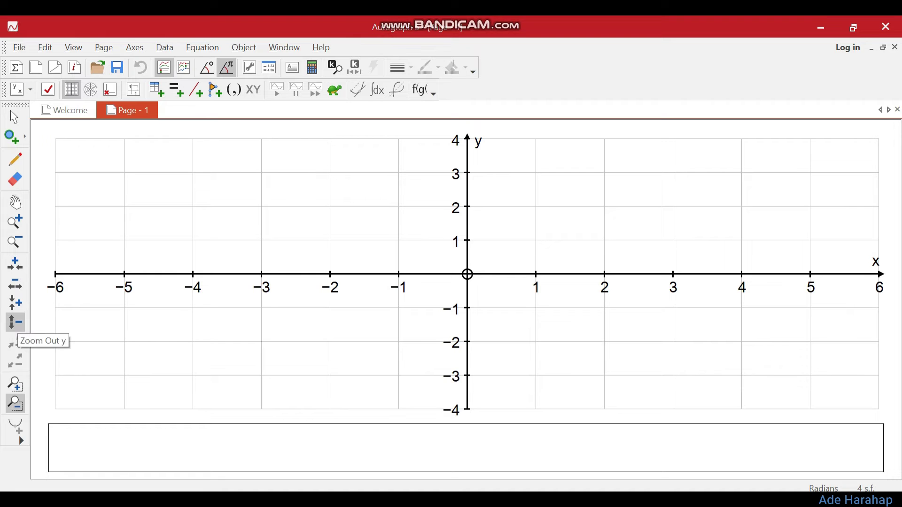
pyautogui.click(16, 284)
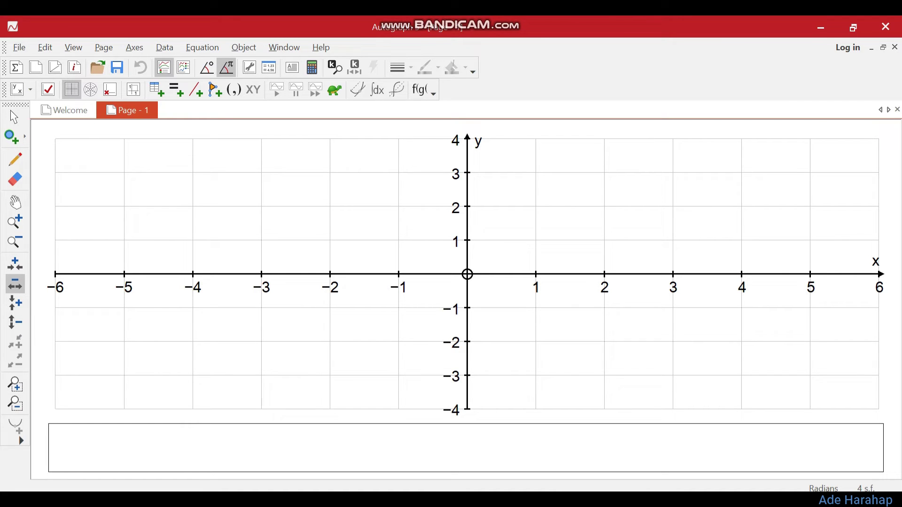
pyautogui.click(15, 202)
pyautogui.moveTo(457, 274); pyautogui.dragTo(348, 371)
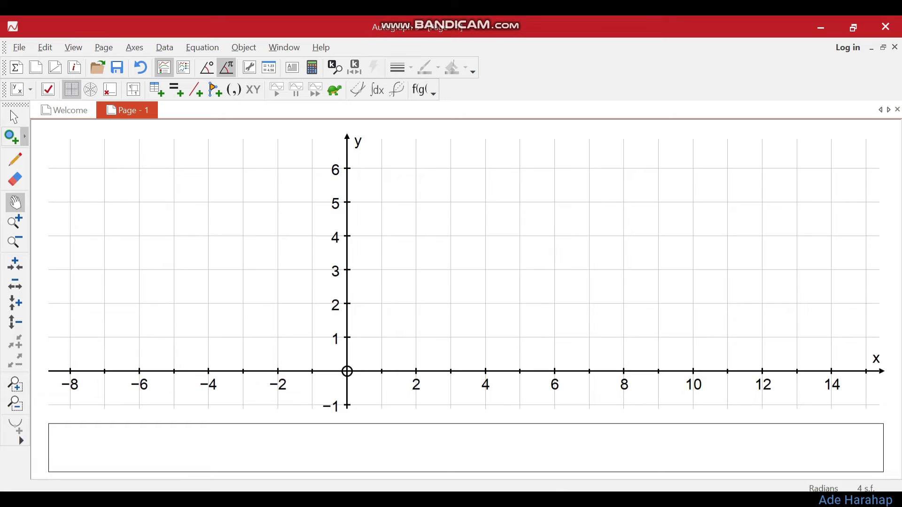
pyautogui.click(14, 117)
pyautogui.rightClick(255, 186)
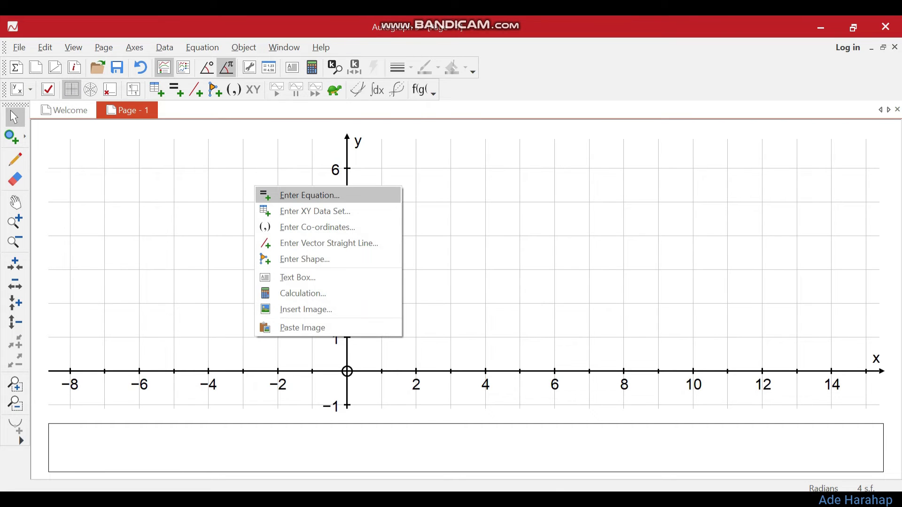
pyautogui.click(309, 195)
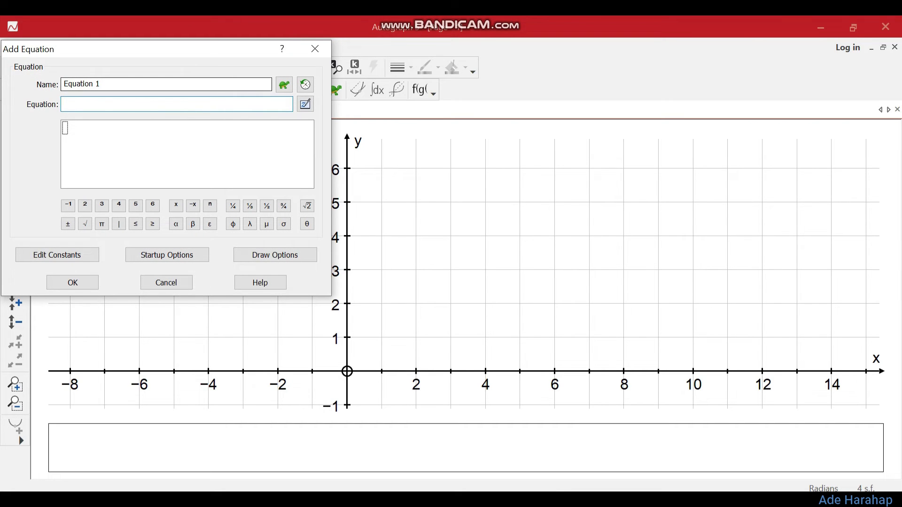
pyautogui.hotkey('shift', 'Tab')
pyautogui.write('f')
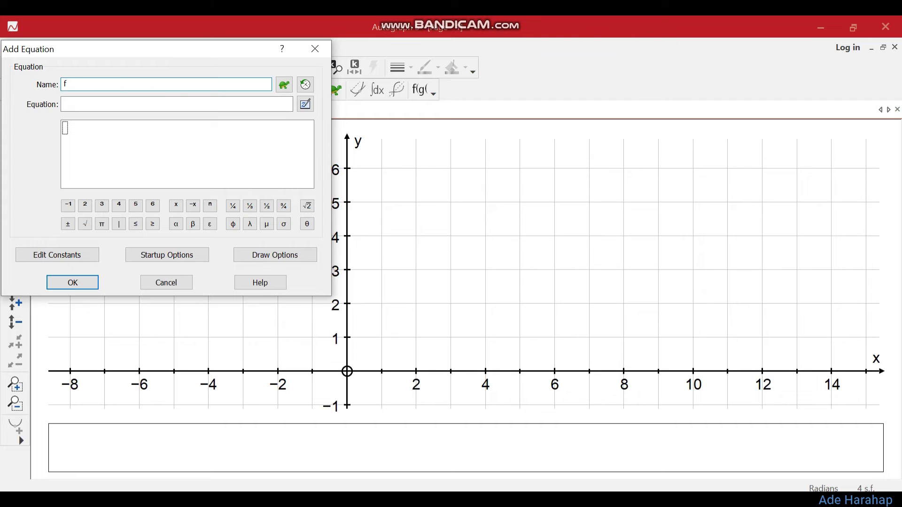
pyautogui.write('(x)')
pyautogui.press('Tab')
pyautogui.write('y=2x')
pyautogui.hotkey('alt', '2')
pyautogui.write('+3x+4')
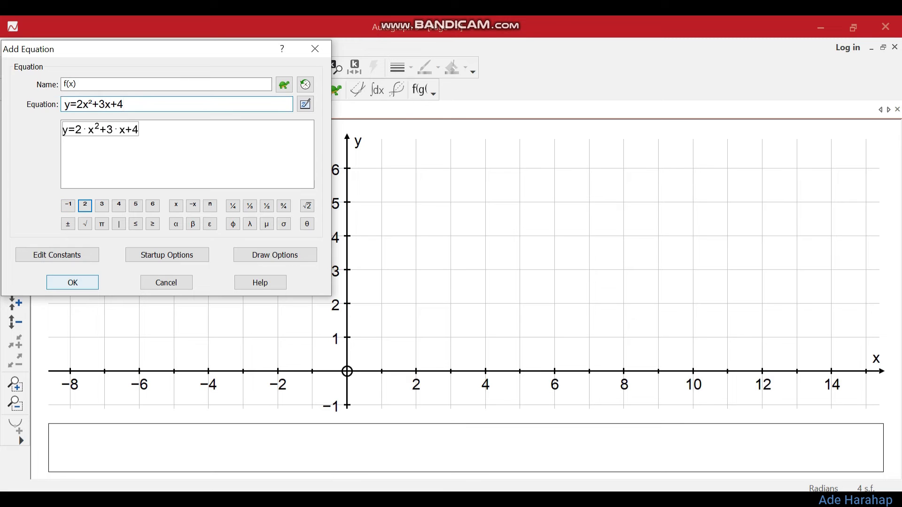
pyautogui.press('Return')
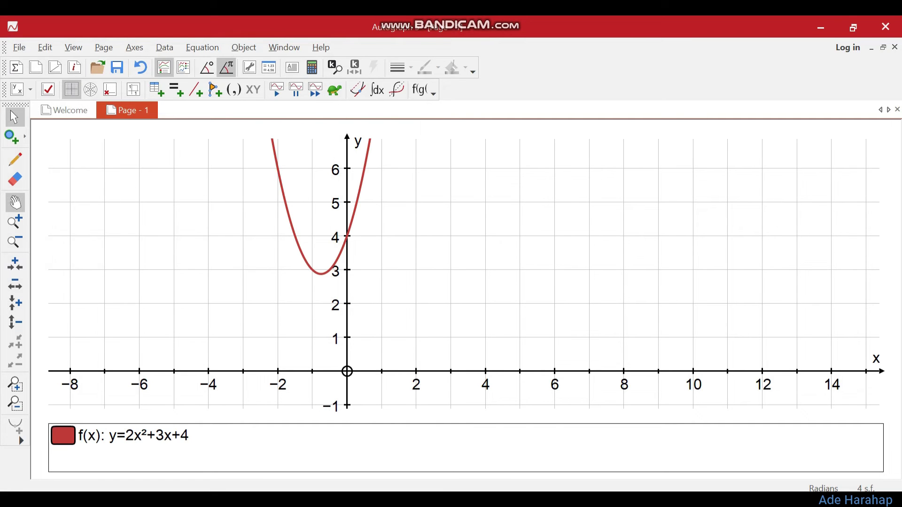
# Change the line colour of the f(x) parabola to blue
pyautogui.click(15, 202)
pyautogui.moveTo(423, 235); pyautogui.dragTo(367, 278)
pyautogui.press('Escape')
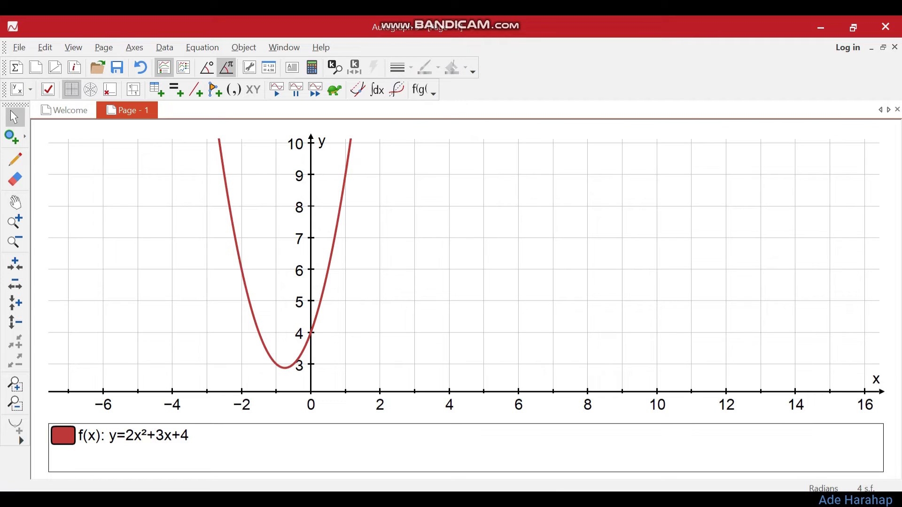
pyautogui.click(326, 278)
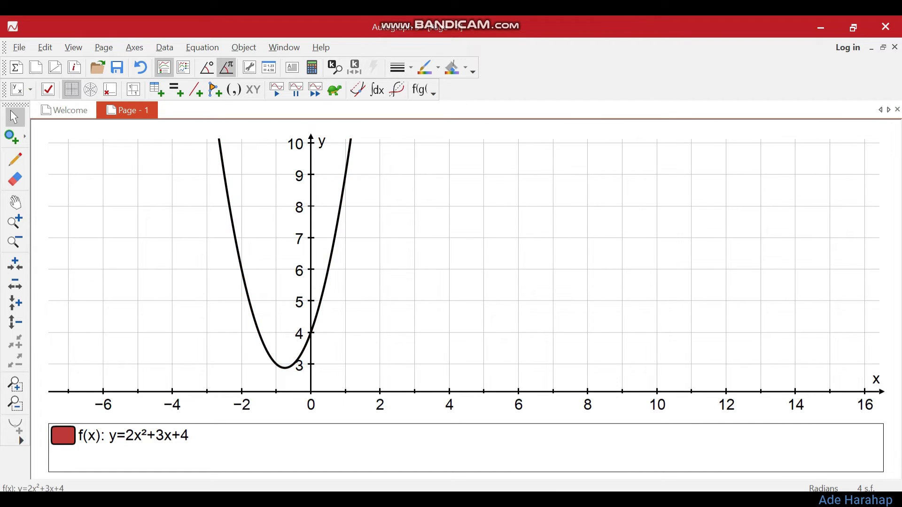
pyautogui.click(429, 68)
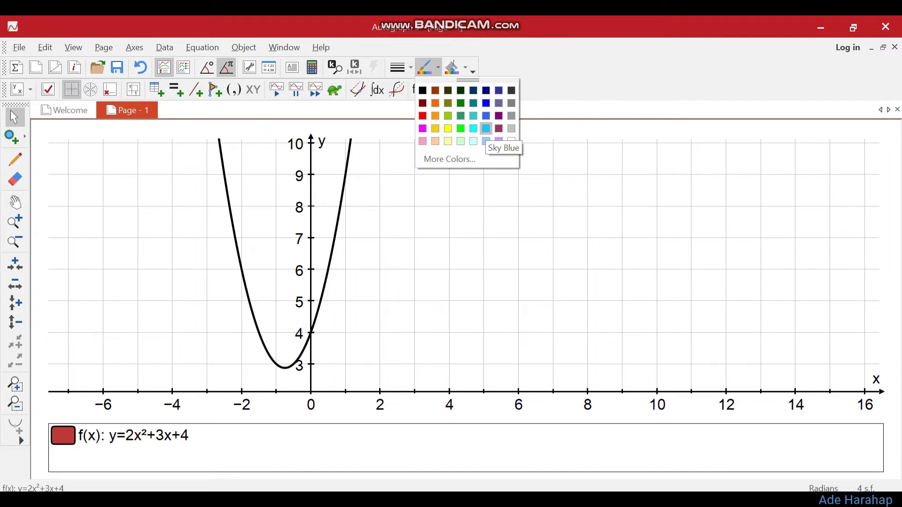
pyautogui.click(487, 103)
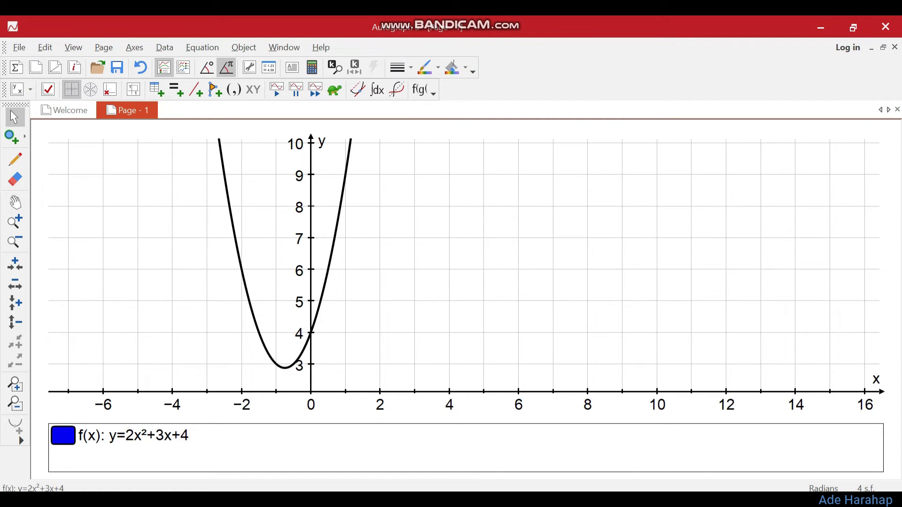
pyautogui.press('Escape')
pyautogui.moveTo(329, 269); pyautogui.dragTo(335, 267)
pyautogui.press('Escape')
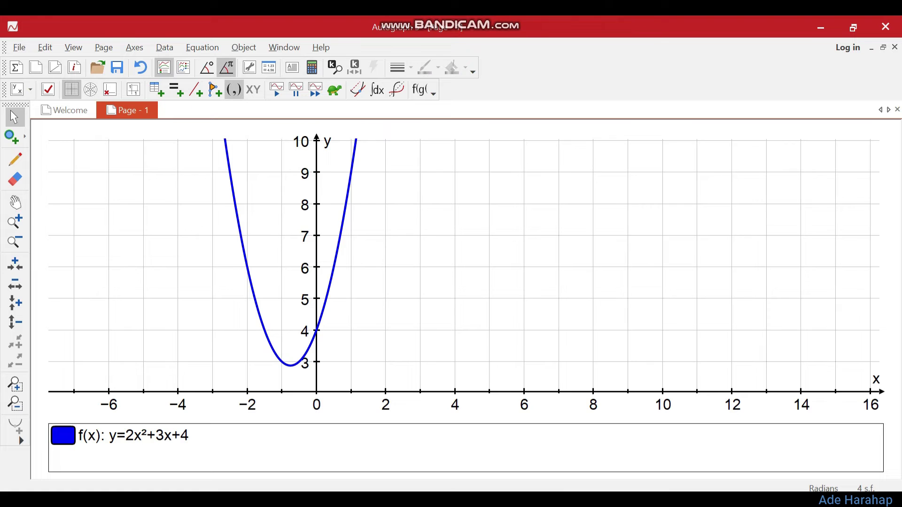
# Add a second equation named g(x), defined as y=5x+6
pyautogui.click(176, 89)
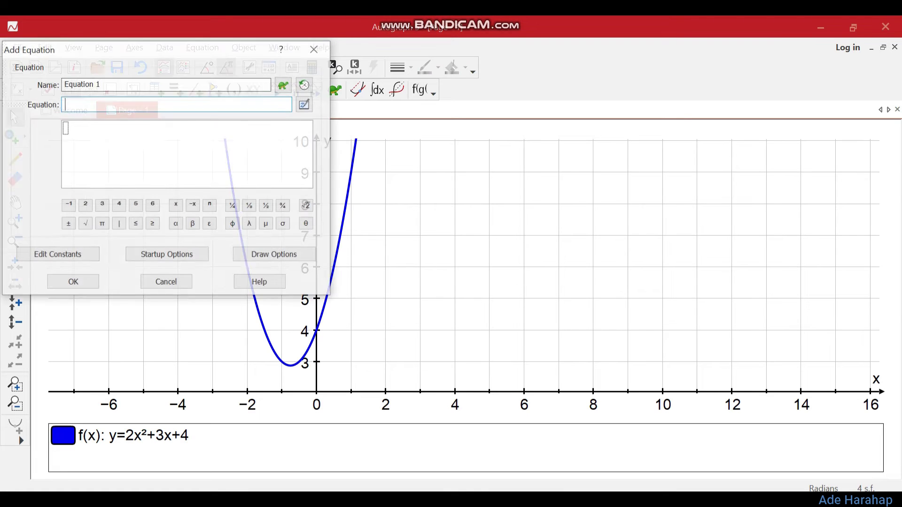
pyautogui.write('g')
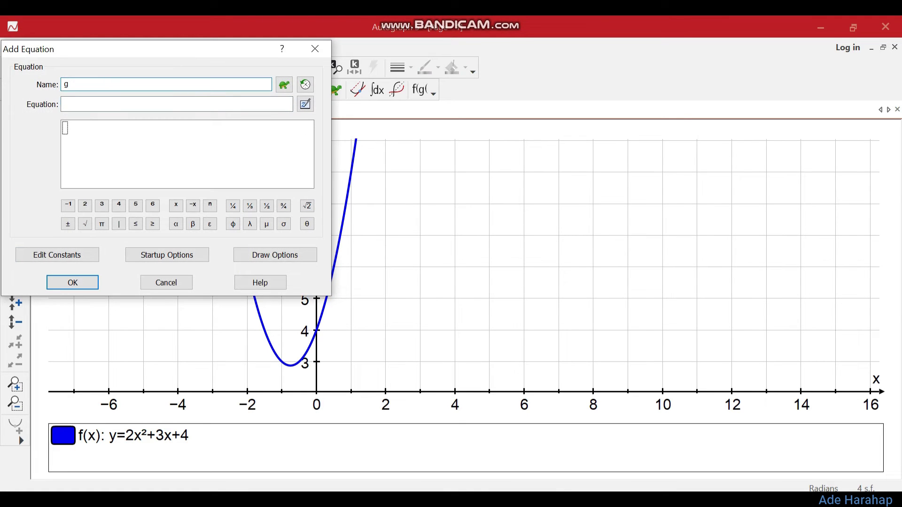
pyautogui.write('(x)')
pyautogui.press('Tab')
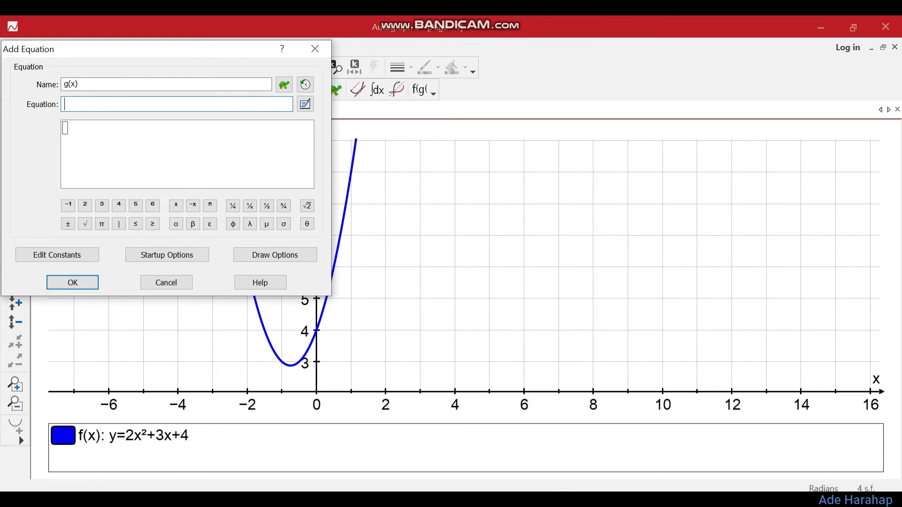
pyautogui.write('y=5x+6')
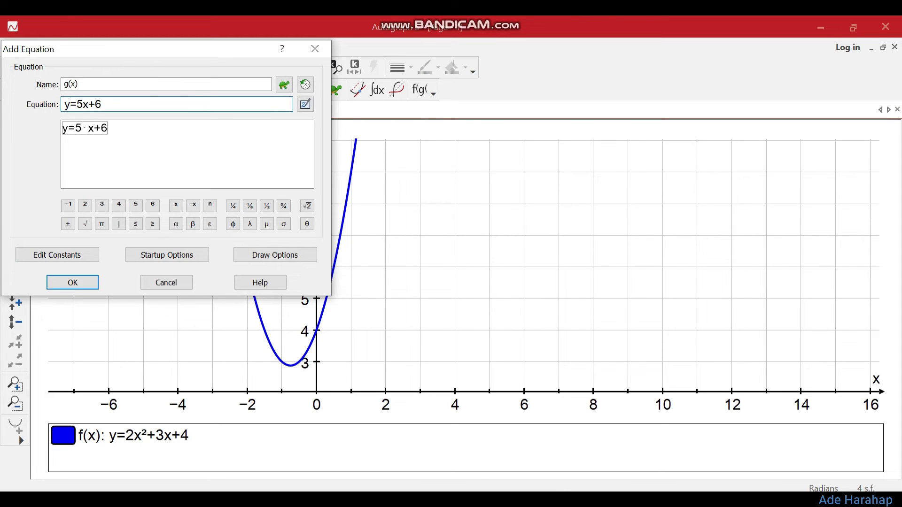
pyautogui.press('Return')
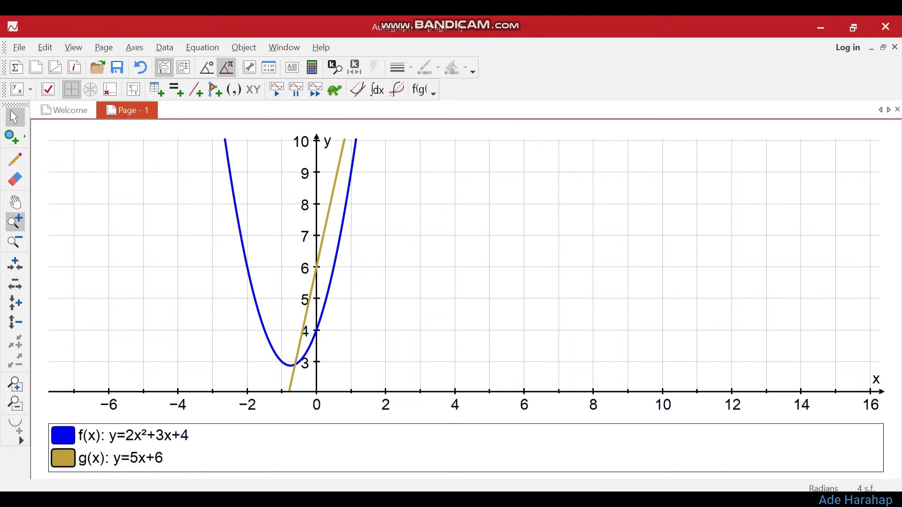
# Add a text box reading "f(x)=2x^2 + 3x + 4" to the graph, with its font size set to 14
pyautogui.click(15, 203)
pyautogui.moveTo(409, 287); pyautogui.dragTo(456, 268)
pyautogui.click(15, 222)
pyautogui.click(423, 292)
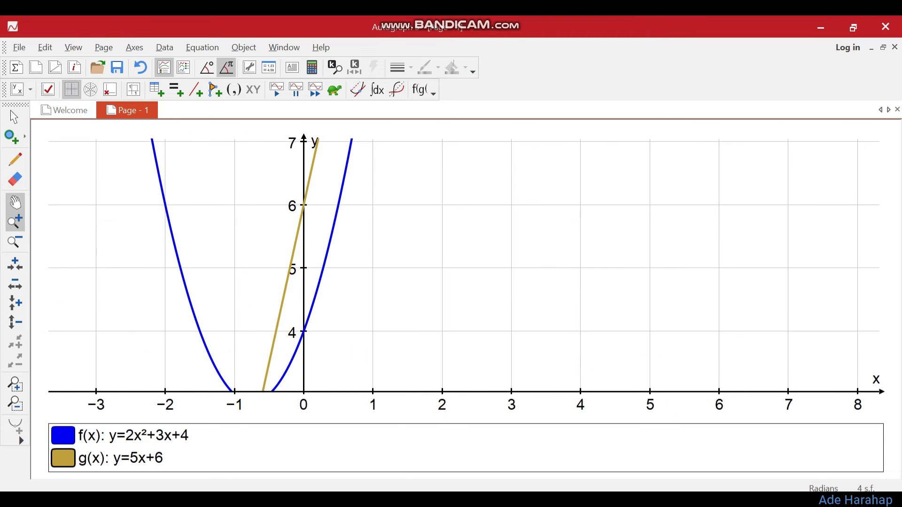
pyautogui.click(15, 202)
pyautogui.moveTo(423, 235); pyautogui.dragTo(518, 390)
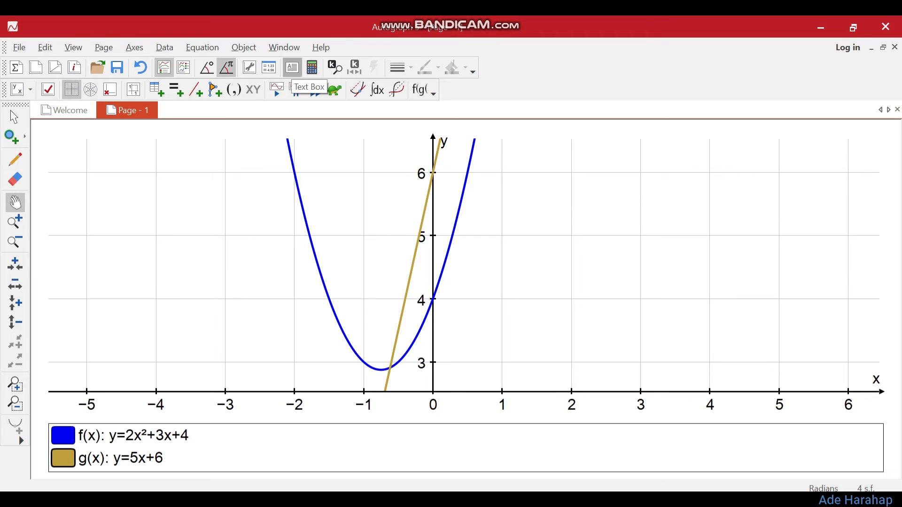
pyautogui.click(293, 67)
pyautogui.write('f(x)=')
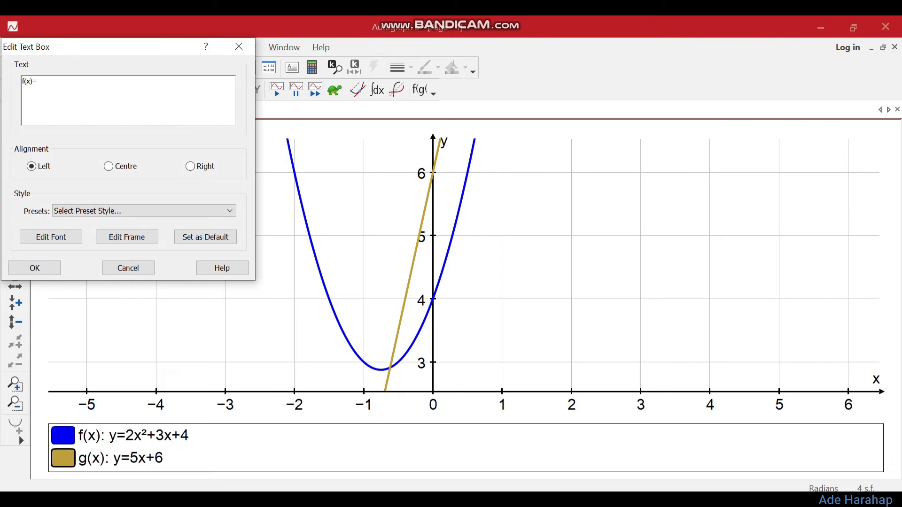
pyautogui.write('2x^2 + 3x + 4')
pyautogui.click(51, 237)
pyautogui.click(266, 206)
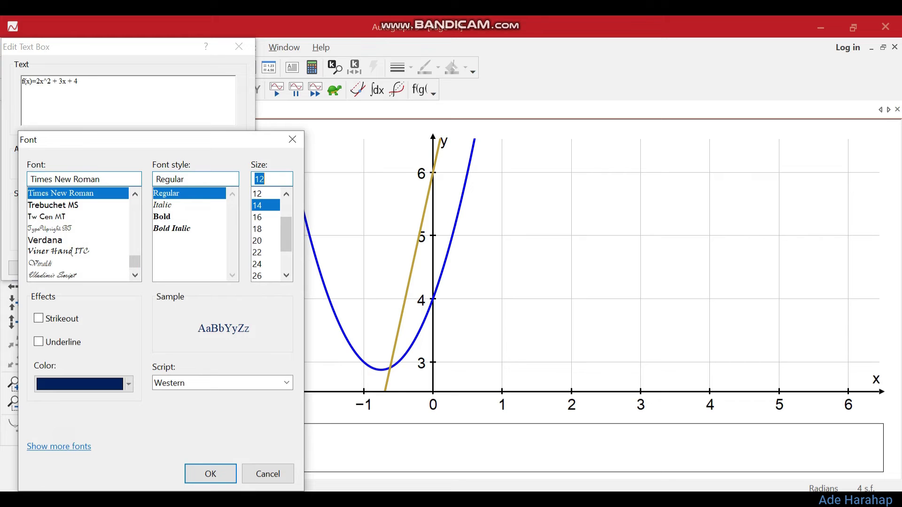
pyautogui.click(211, 473)
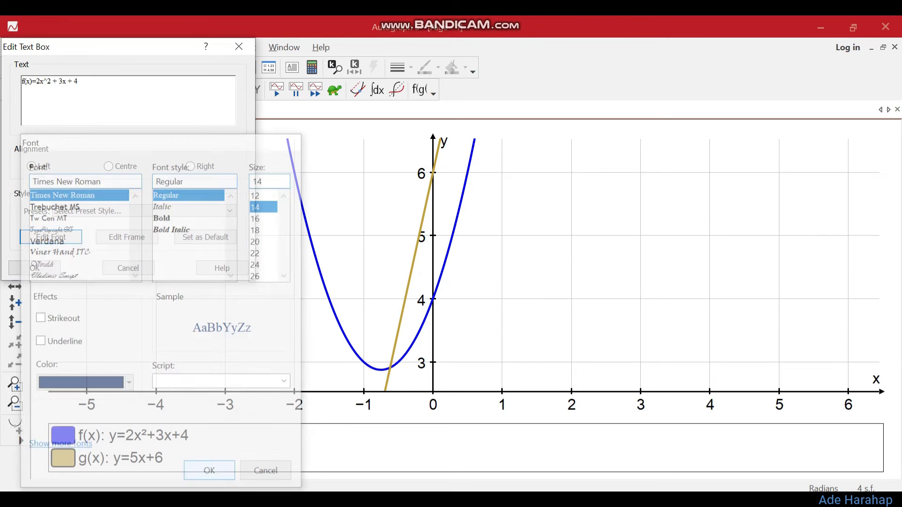
pyautogui.click(34, 268)
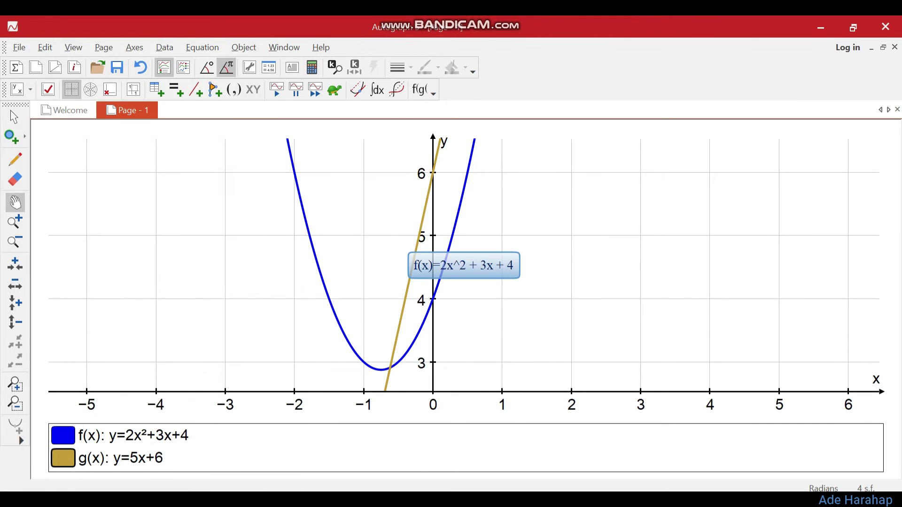
# Point the f(x) text box's callout at the parabola's y-intercept and place the box to the right of the curve
pyautogui.moveTo(463, 265)
pyautogui.mouseDown()
pyautogui.moveTo(500, 257)
pyautogui.moveTo(469, 266)
pyautogui.mouseUp()
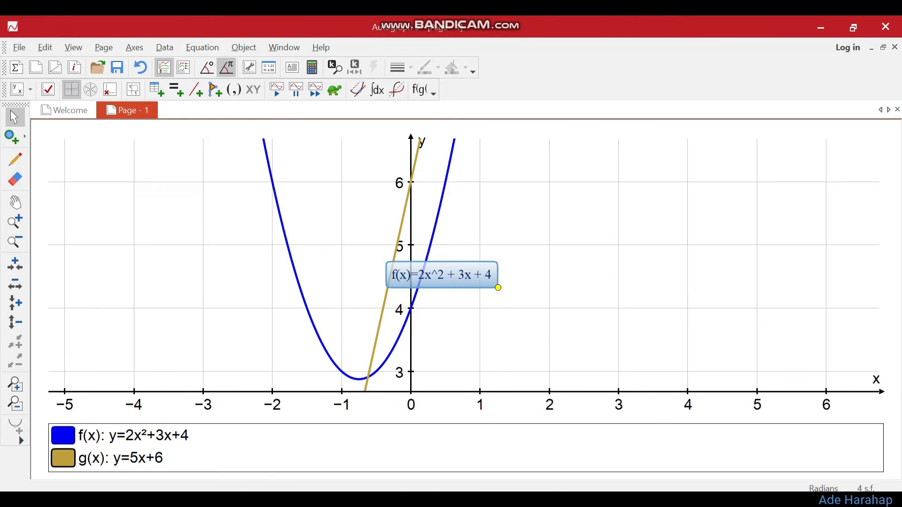
pyautogui.moveTo(498, 286)
pyautogui.mouseDown()
pyautogui.moveTo(475, 308)
pyautogui.moveTo(408, 314)
pyautogui.mouseUp()
pyautogui.moveTo(441, 274); pyautogui.dragTo(528, 267)
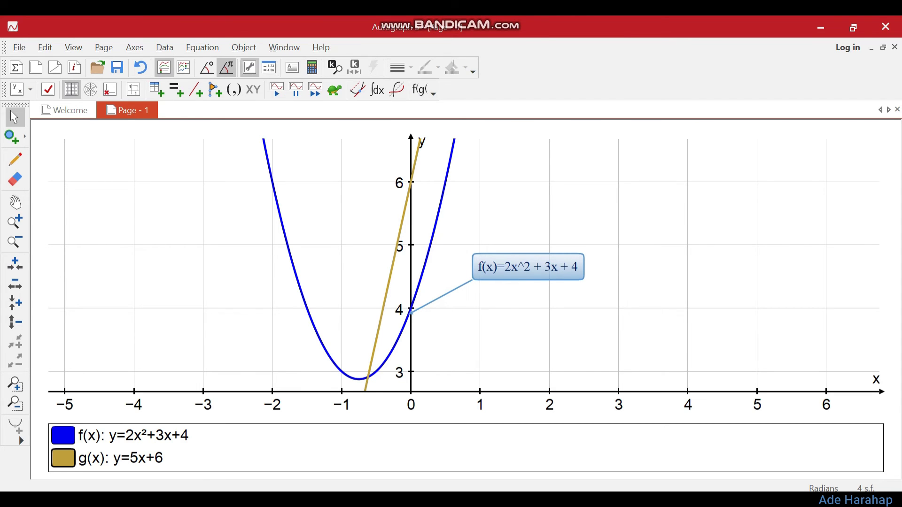
# Add a text box reading "g(x)=5x + 6" left of the straight line, with its callout pointing at the line near y=5
pyautogui.click(292, 67)
pyautogui.write('g(x)=')
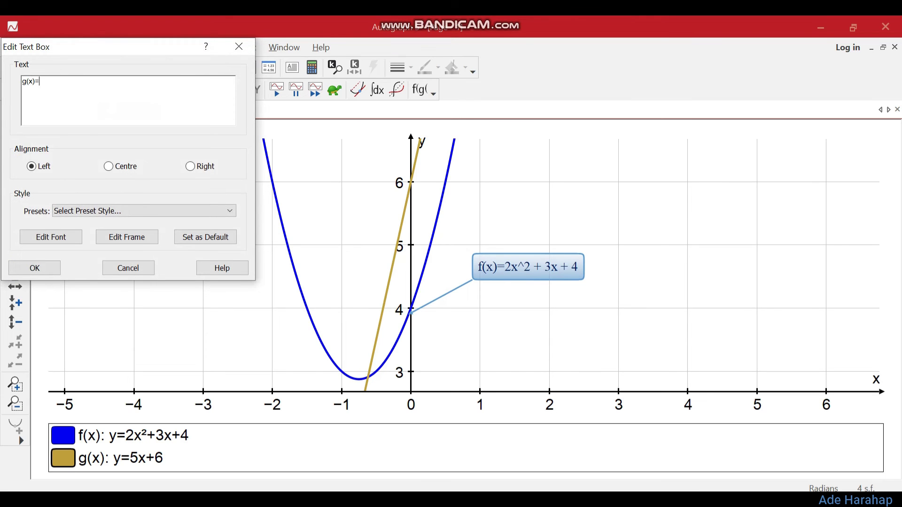
pyautogui.write('5x + 6')
pyautogui.click(34, 267)
pyautogui.moveTo(497, 277)
pyautogui.mouseDown()
pyautogui.moveTo(503, 247)
pyautogui.moveTo(487, 210)
pyautogui.moveTo(383, 199)
pyautogui.moveTo(398, 243)
pyautogui.mouseUp()
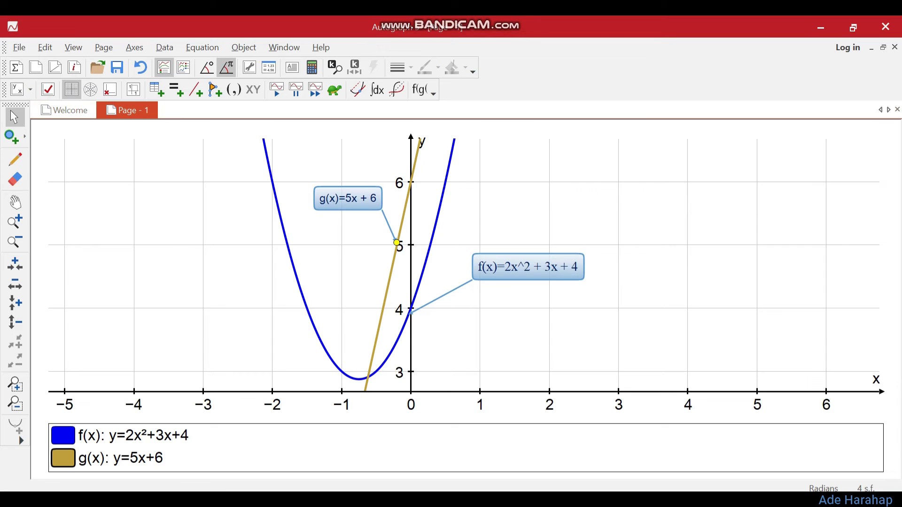
pyautogui.press('Escape')
# Place an intersection point where the g(x) line crosses f(x) near the parabola's vertex
pyautogui.click(15, 203)
pyautogui.moveTo(464, 266)
pyautogui.mouseDown()
pyautogui.moveTo(513, 260)
pyautogui.moveTo(506, 242)
pyautogui.moveTo(473, 269)
pyautogui.mouseUp()
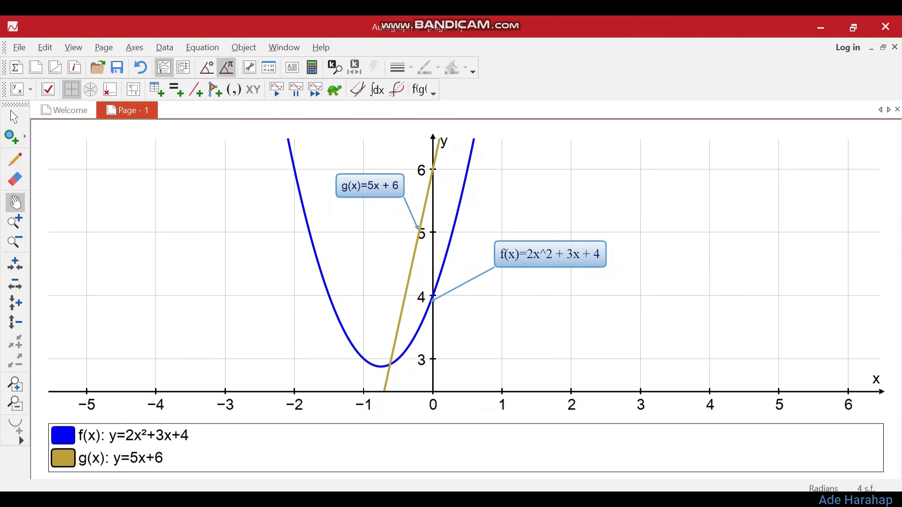
pyautogui.click(15, 222)
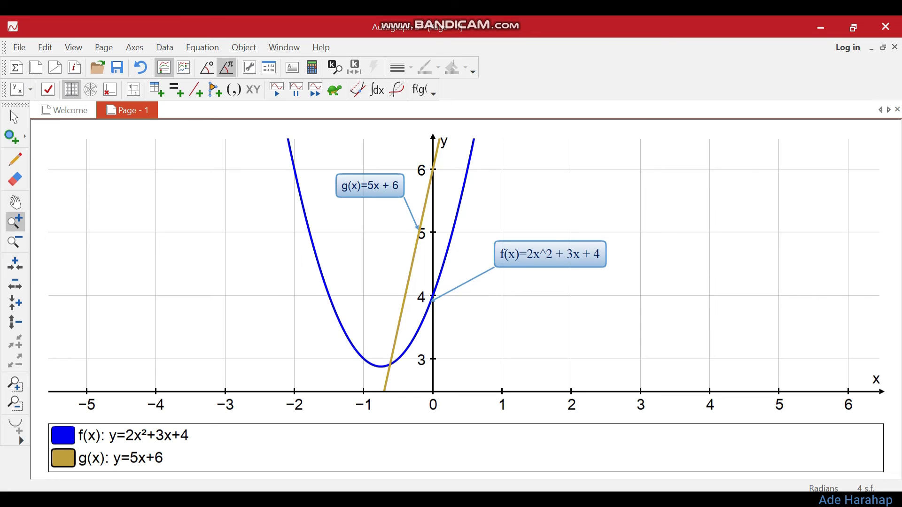
pyautogui.click(390, 291)
pyautogui.click(15, 202)
pyautogui.moveTo(390, 291); pyautogui.dragTo(402, 155)
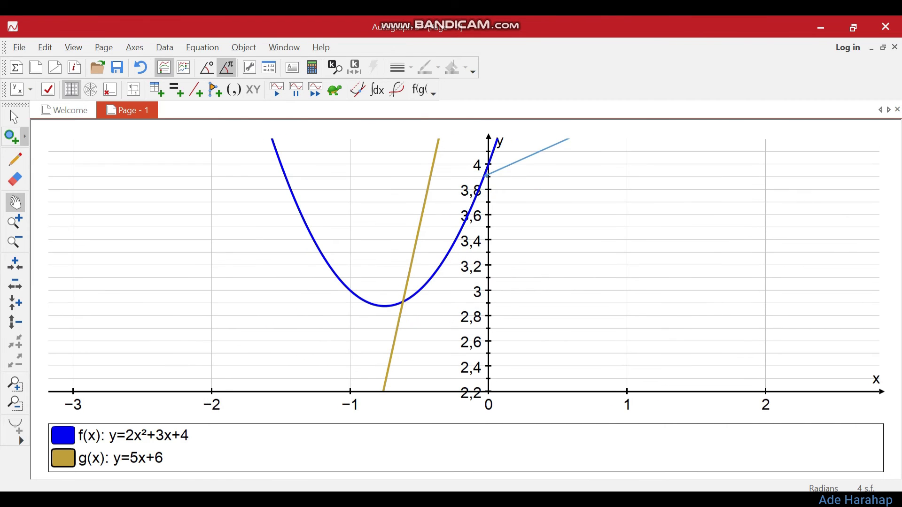
pyautogui.click(11, 136)
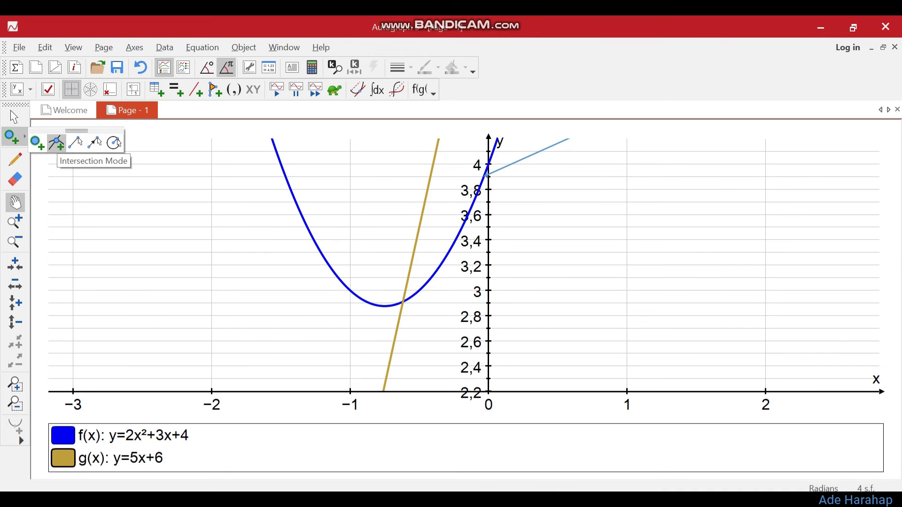
pyautogui.click(56, 142)
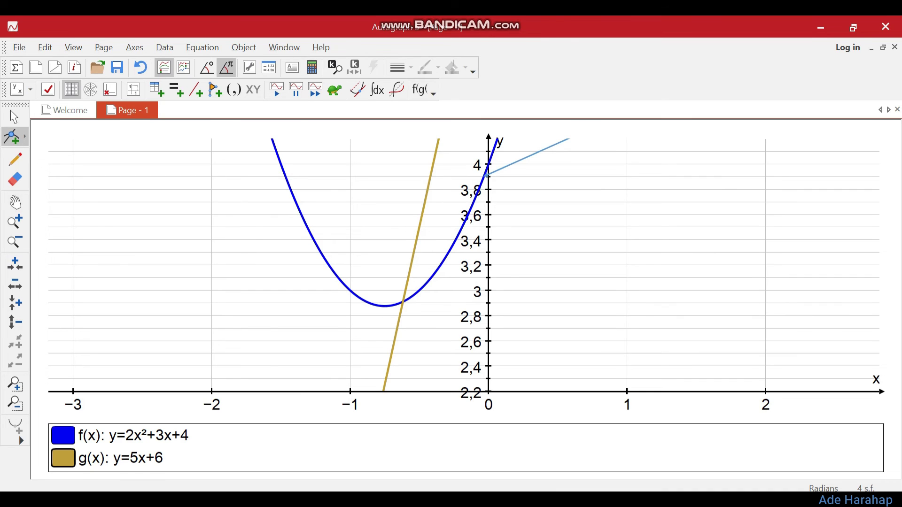
pyautogui.click(403, 302)
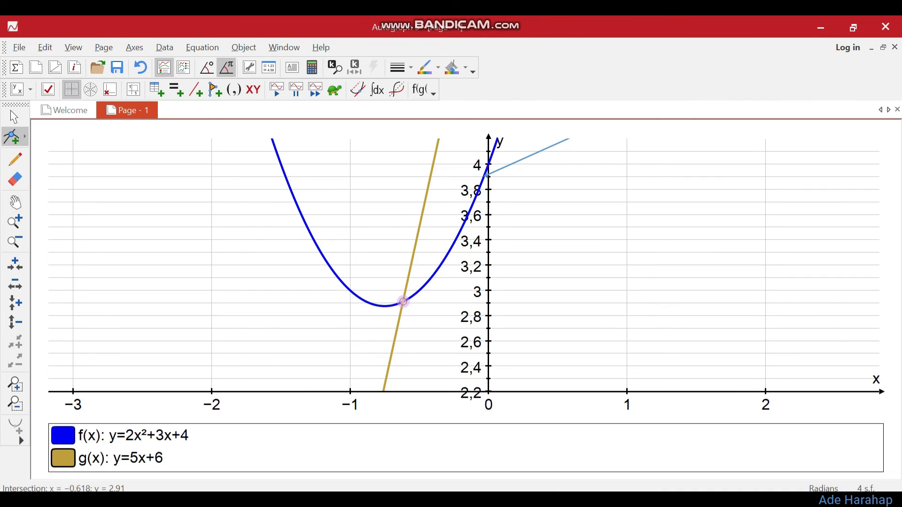
# Show the label of the lower intersection point and move it just below and right of the point
pyautogui.rightClick(403, 301)
pyautogui.click(446, 191)
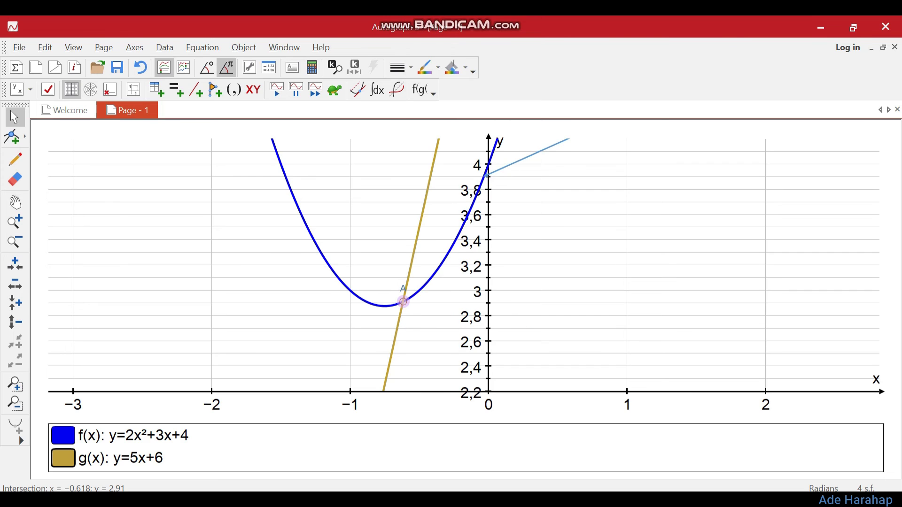
pyautogui.moveTo(404, 290); pyautogui.dragTo(412, 309)
# Place a second intersection point at the upper crossing of f(x) and g(x), near y=14
pyautogui.click(15, 203)
pyautogui.moveTo(470, 159); pyautogui.dragTo(372, 488)
pyautogui.moveTo(423, 151); pyautogui.dragTo(424, 425)
pyautogui.moveTo(423, 188); pyautogui.dragTo(406, 445)
pyautogui.moveTo(423, 164); pyautogui.dragTo(380, 378)
pyautogui.moveTo(423, 187); pyautogui.dragTo(363, 379)
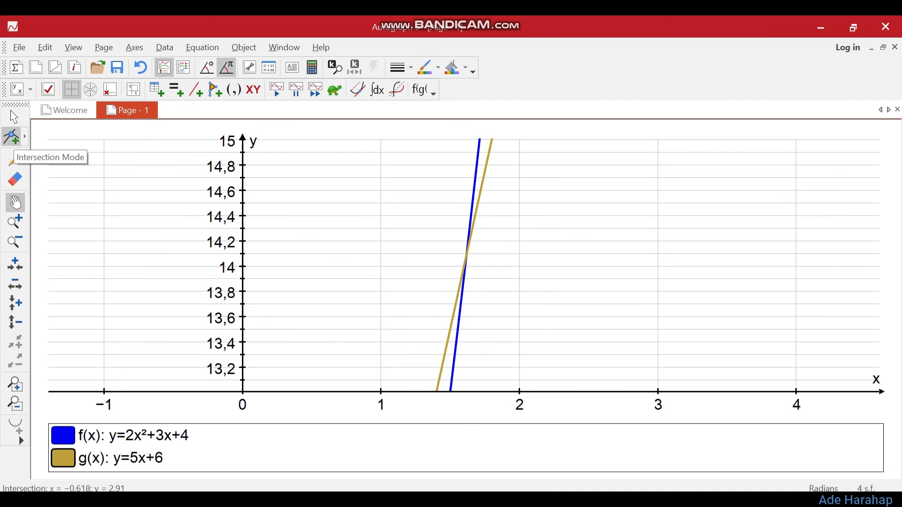
pyautogui.click(13, 137)
pyautogui.click(58, 146)
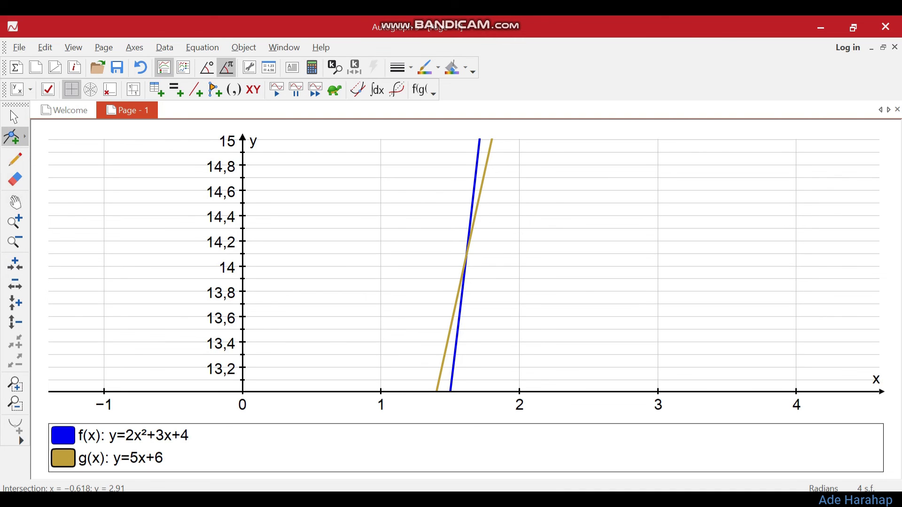
pyautogui.click(467, 255)
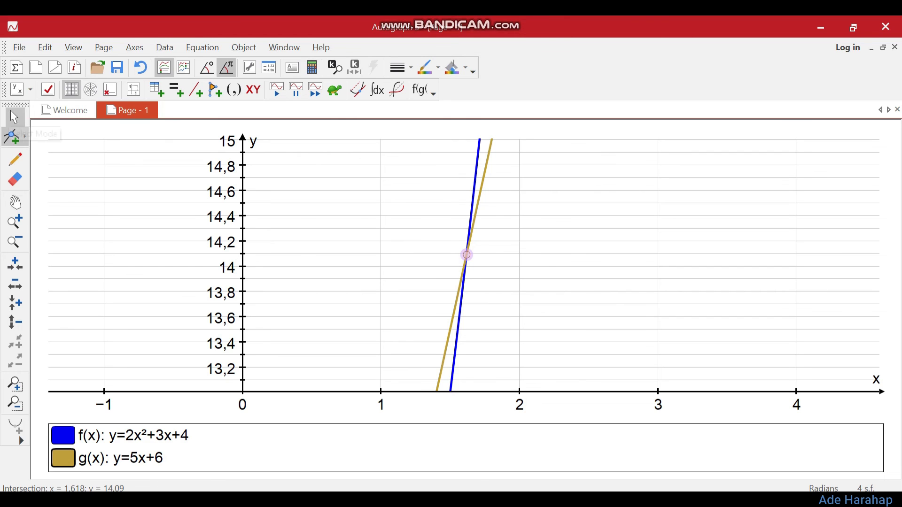
# Show the label of the upper intersection point and move it to the upper left of the point
pyautogui.click(13, 116)
pyautogui.rightClick(467, 255)
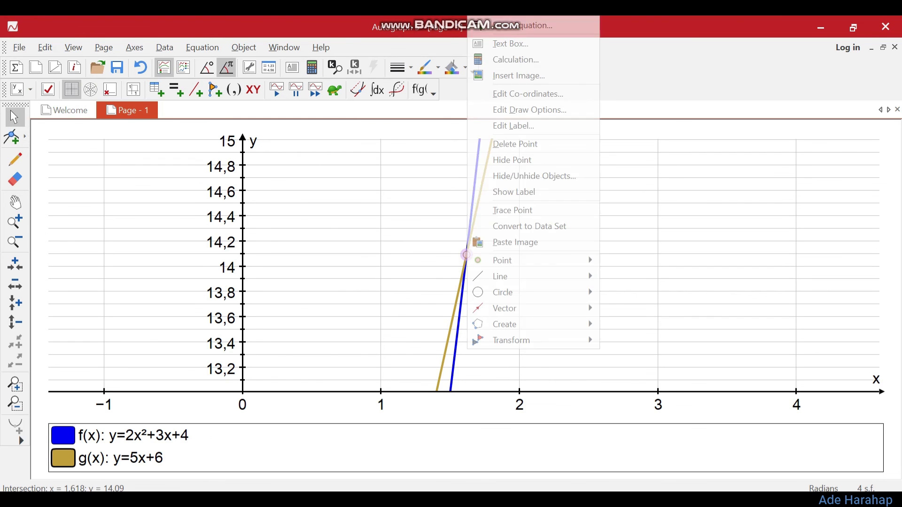
pyautogui.click(498, 191)
pyautogui.moveTo(466, 241); pyautogui.dragTo(459, 246)
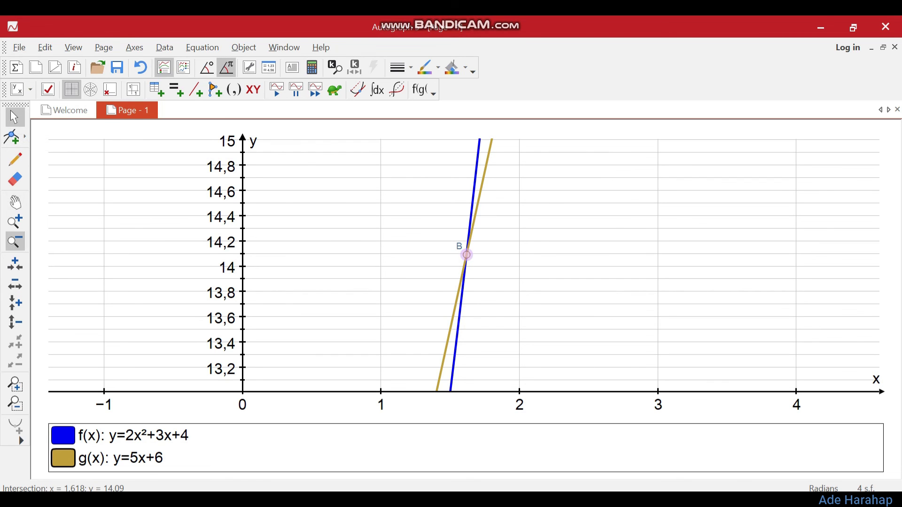
# Read the coordinates of both intersections of f(x) and g(x) in the Results Box, and close it
pyautogui.click(15, 242)
pyautogui.click(378, 274)
pyautogui.click(15, 202)
pyautogui.moveTo(399, 385); pyautogui.dragTo(451, 93)
pyautogui.moveTo(442, 385); pyautogui.dragTo(447, 170)
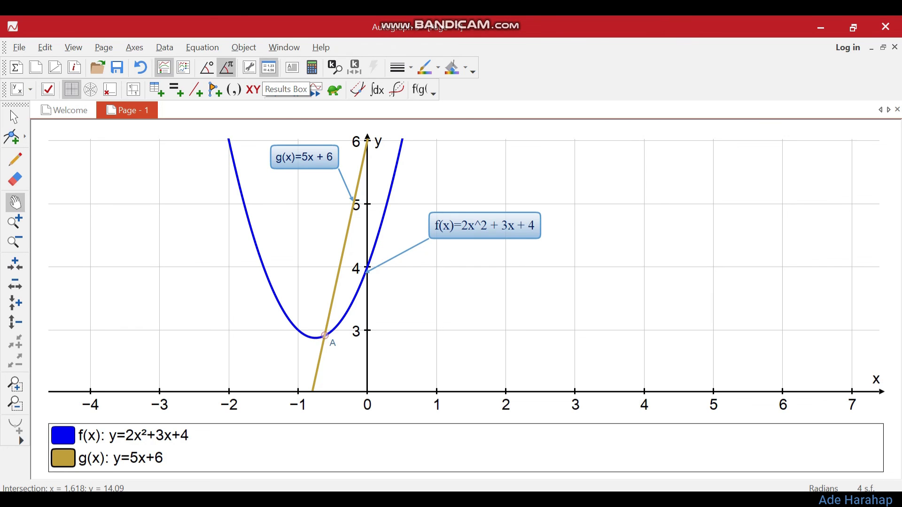
pyautogui.click(277, 89)
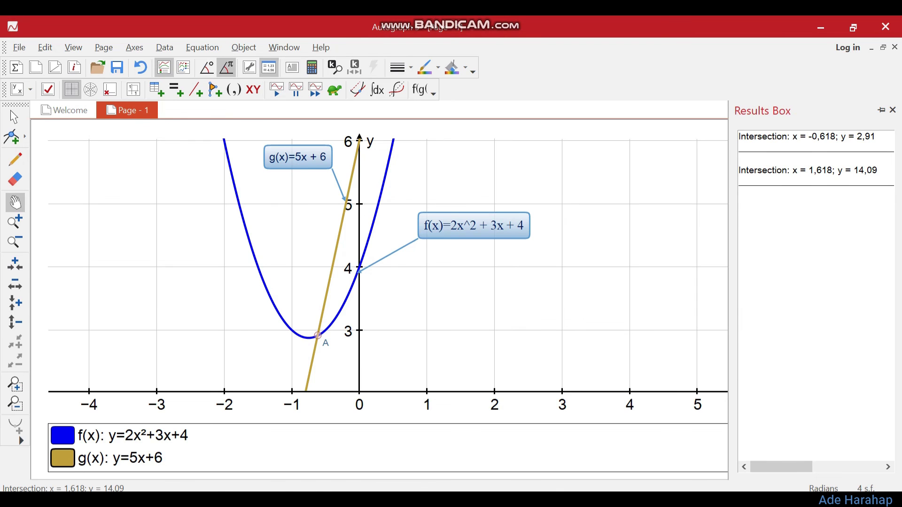
pyautogui.moveTo(746, 136); pyautogui.dragTo(882, 136)
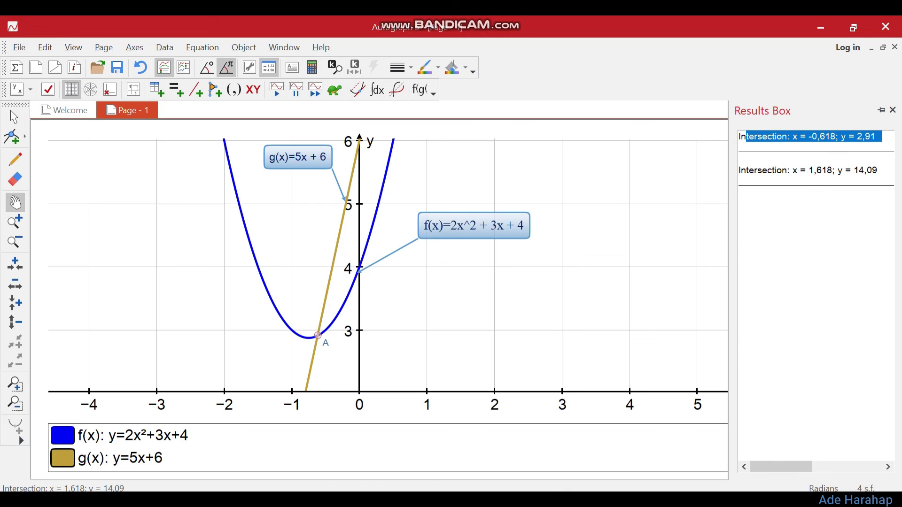
pyautogui.moveTo(741, 170); pyautogui.dragTo(878, 170)
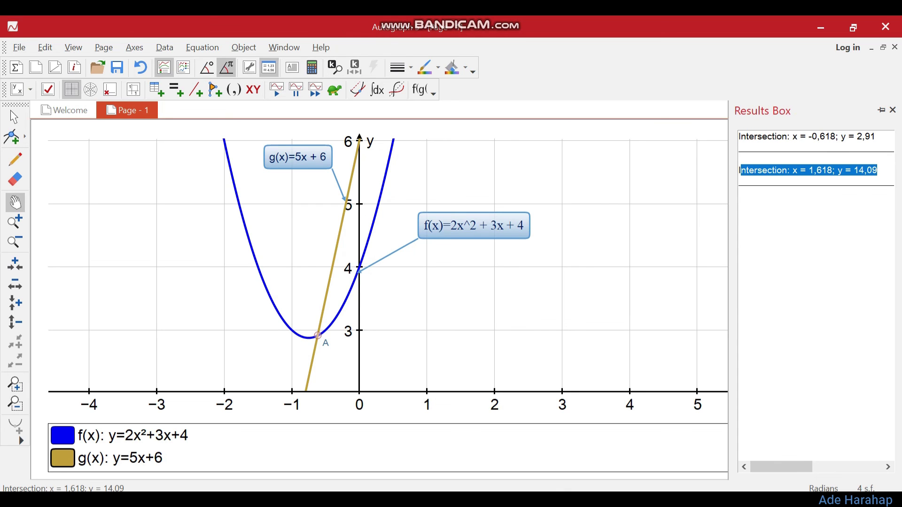
pyautogui.click(878, 170)
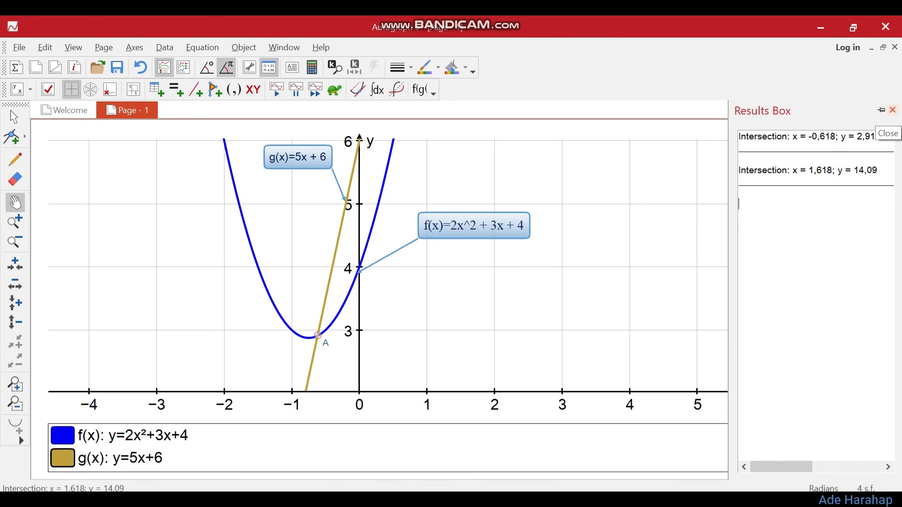
pyautogui.click(893, 110)
pyautogui.click(15, 242)
pyautogui.click(459, 312)
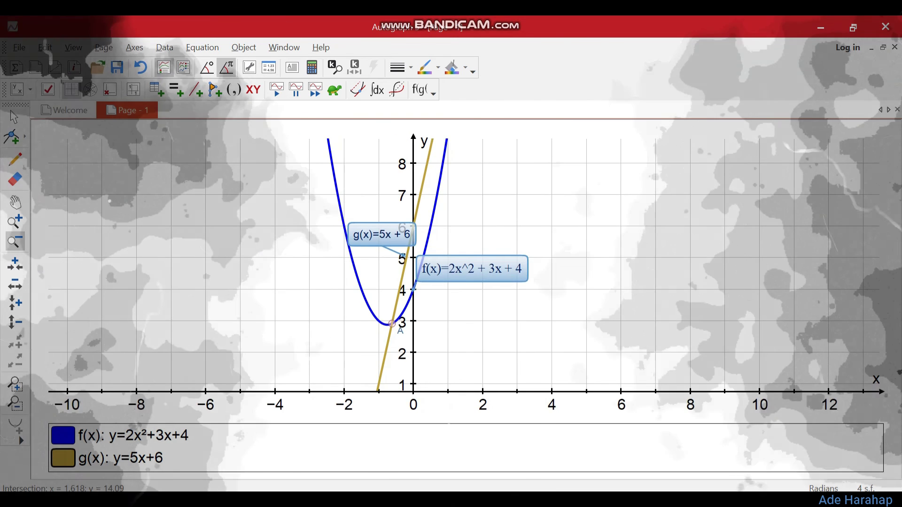